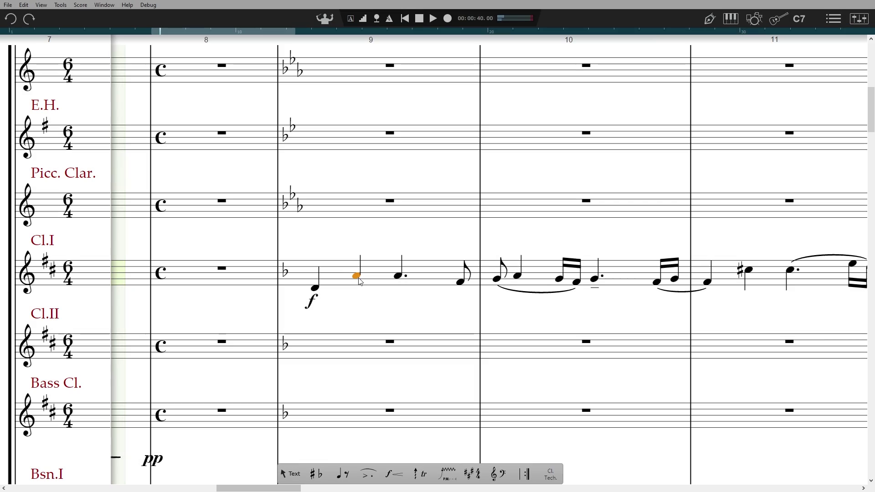
Try shifting the pitch of the second Cl.I note in measure 9 up and down
key(Up)
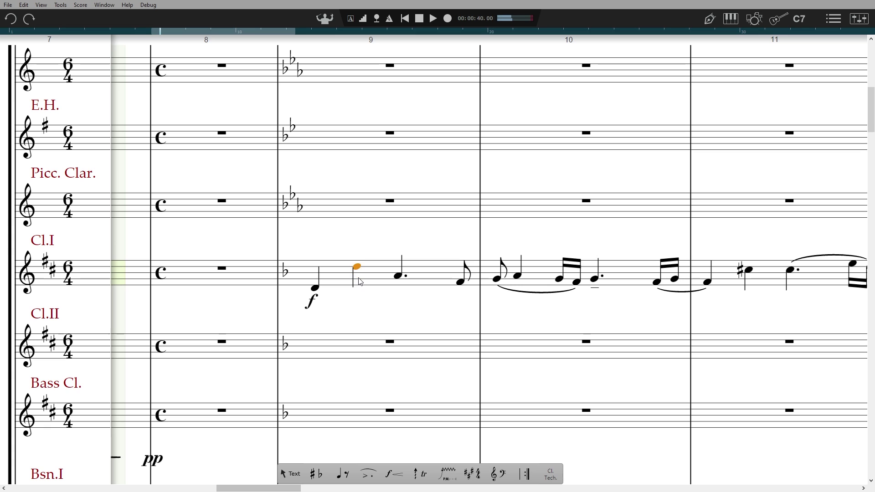
key(Down)
key(Down)
key(Down)
key(Up)
key(Up)
key(Down)
key(Up)
key(Down)
key(Up)
key(Down)
key(Up)
key(Down)
Try moving the second and third Cl.I notes of measure 9 up and down together as a selected region
shift+click(401, 283)
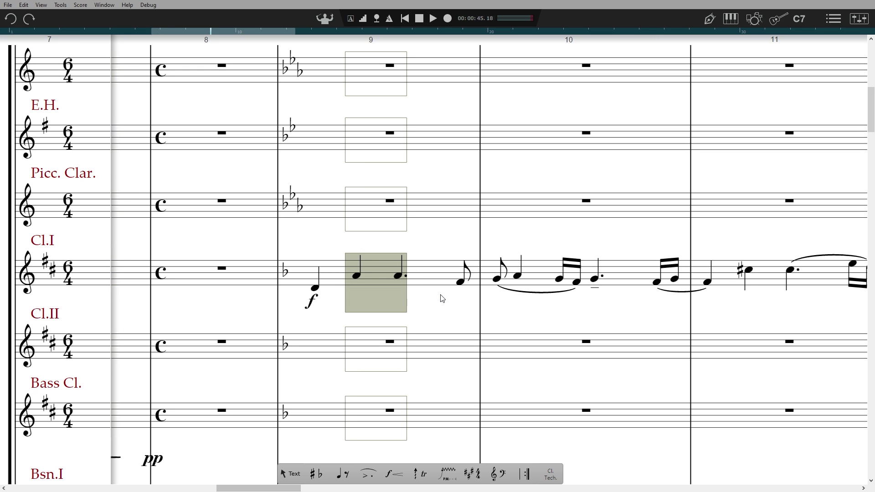
key(ctrl+Up)
key(ctrl+Down)
key(ctrl+Down)
key(ctrl+Up)
key(ctrl+Up)
key(ctrl+Down)
key(ctrl+Down)
key(ctrl+Up)
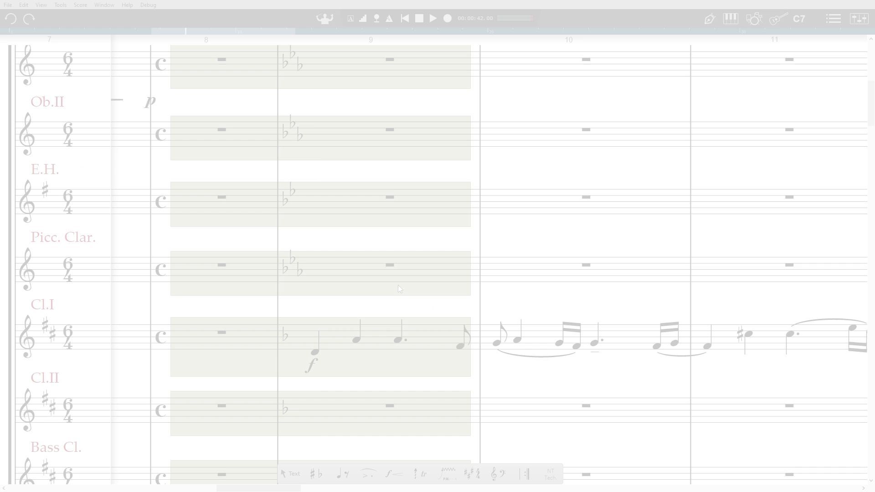
Transpose the selected region in measures 8 and 9 chromatically up a major second, including key signatures
key(ctrl+t)
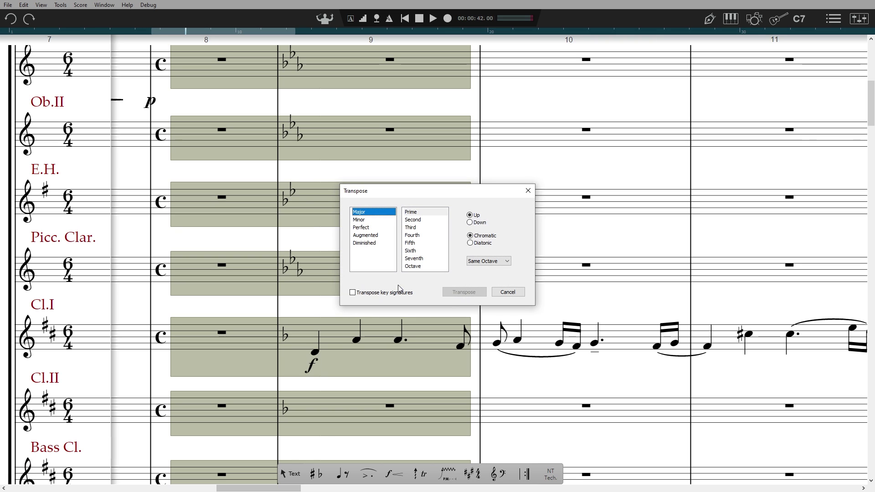
click(425, 220)
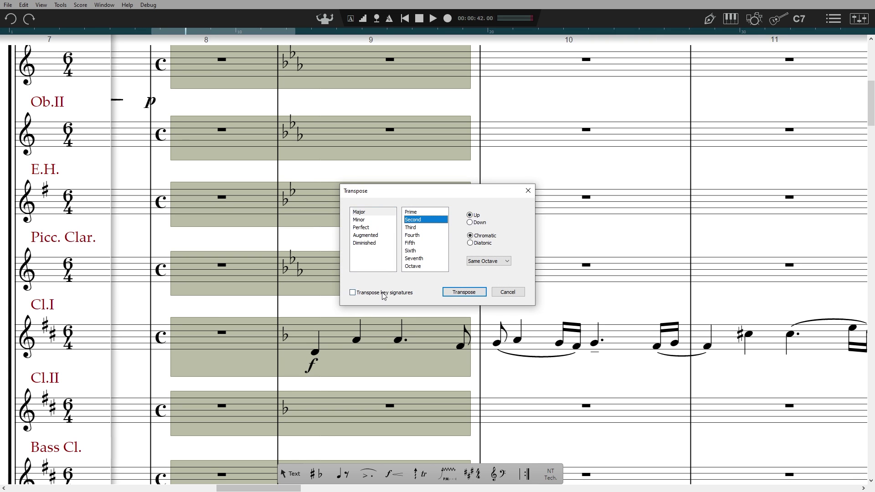
click(464, 293)
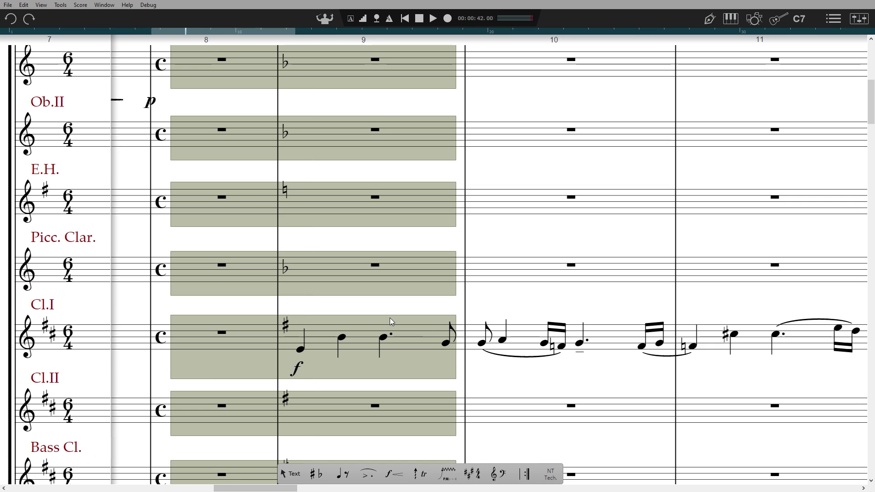
key(space)
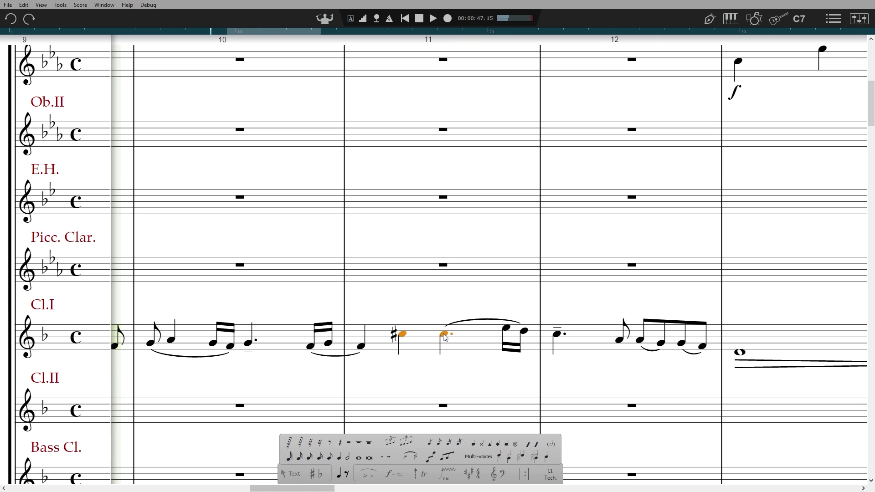
Try shifting the two selected C-sharp notes of Cl.I in measure 11 up and down together
key(Up)
key(Down)
key(Up)
key(Down)
key(Up)
key(Down)
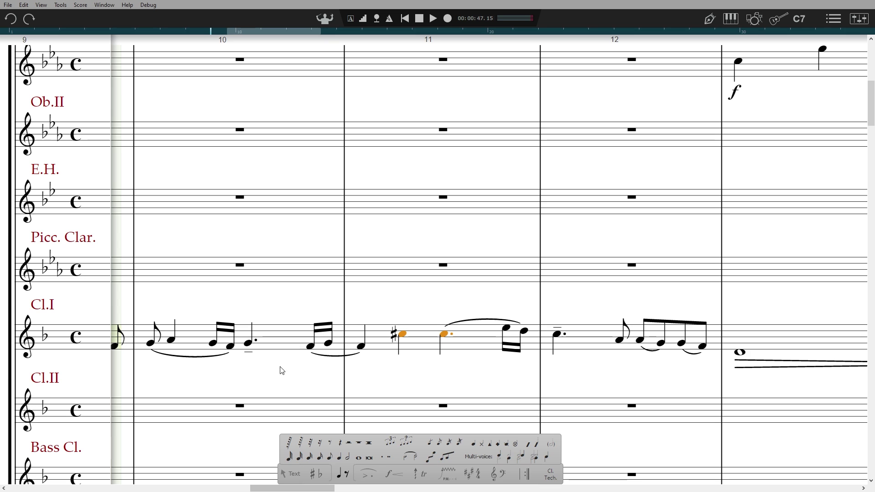
Start step-time entry at the first Cl.I note of measure 10 and re-pitch five notes to A, G, F-sharp, E and D
click(153, 329)
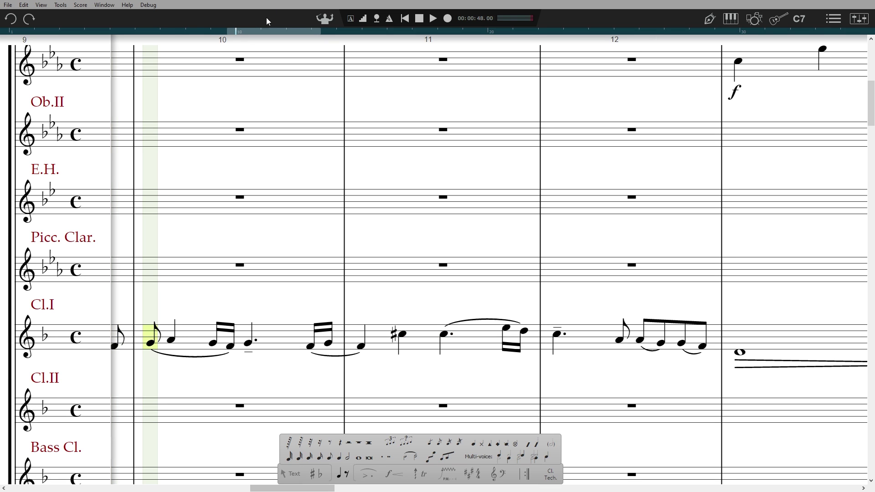
click(367, 20)
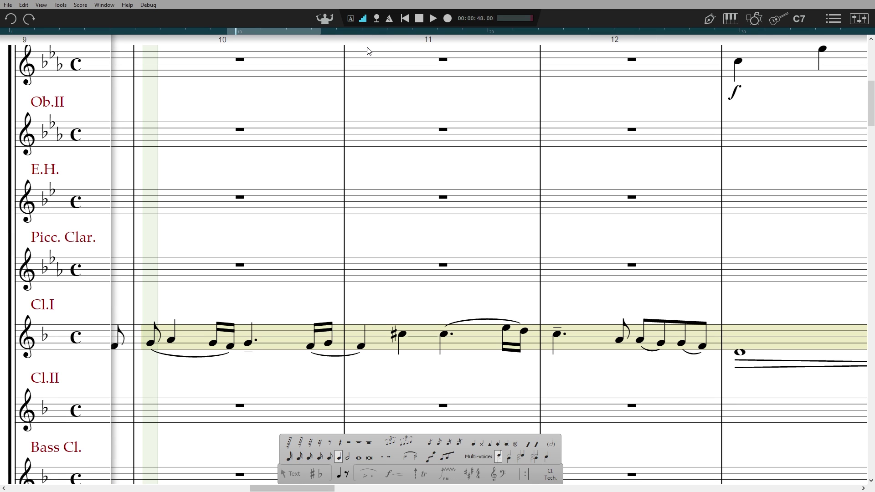
key(space)
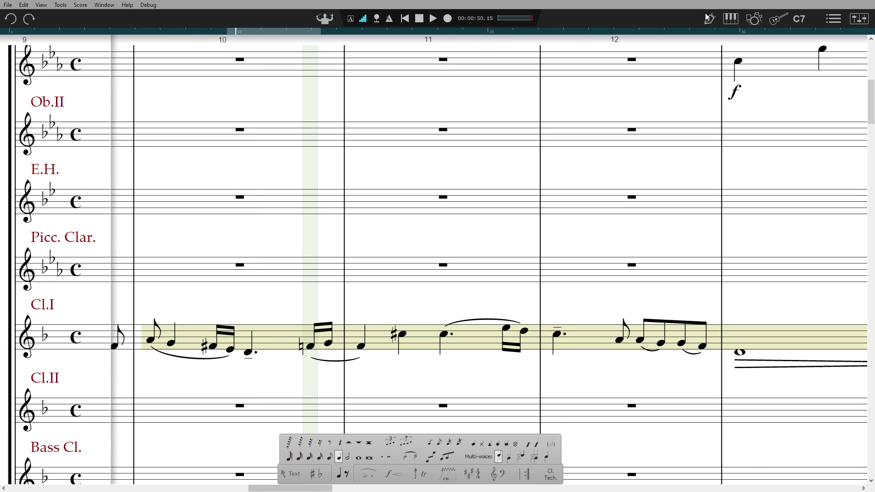
Show the virtual piano and re-pitch the last two Cl.I sixteenths of measure 10 to G and A
click(730, 18)
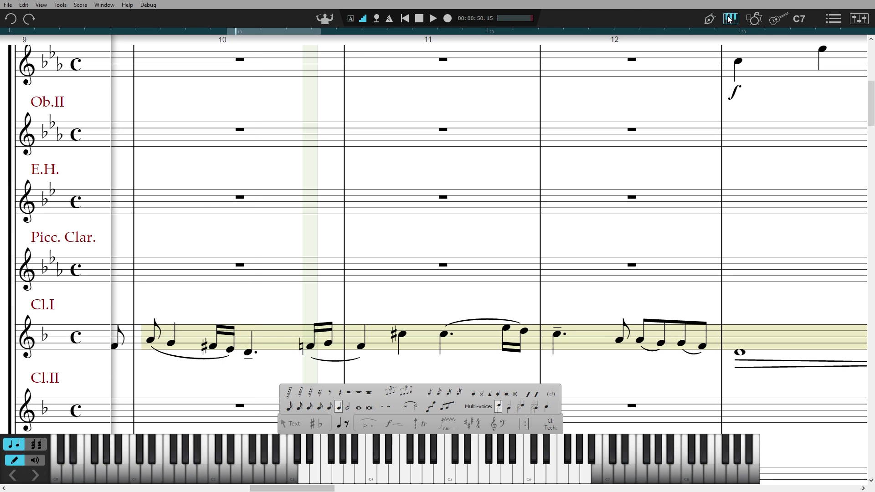
click(402, 466)
click(420, 466)
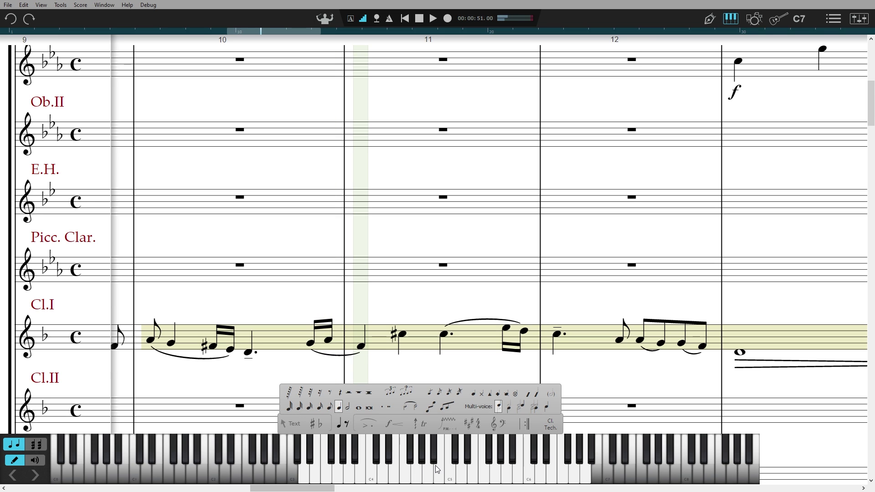
Re-pitch the five Cl.I notes of measure 11 to B-natural, E, E, D and C-sharp with the virtual piano
click(427, 466)
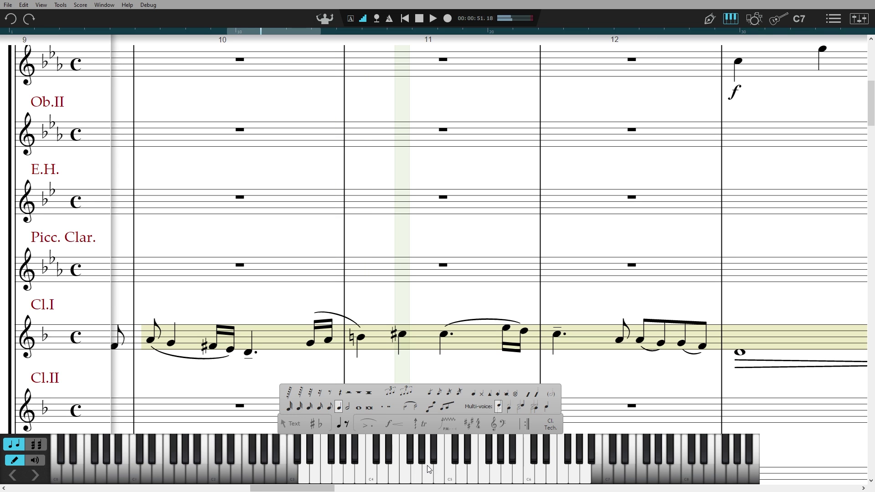
click(458, 471)
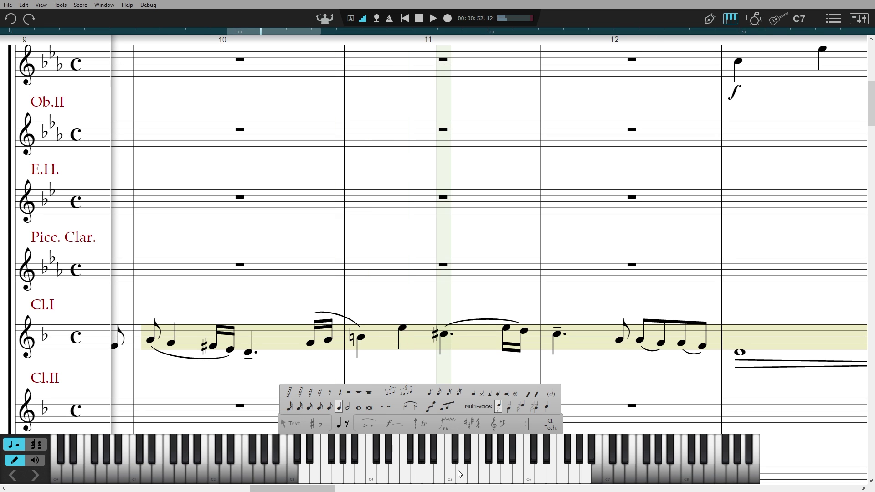
click(458, 473)
click(448, 473)
click(441, 469)
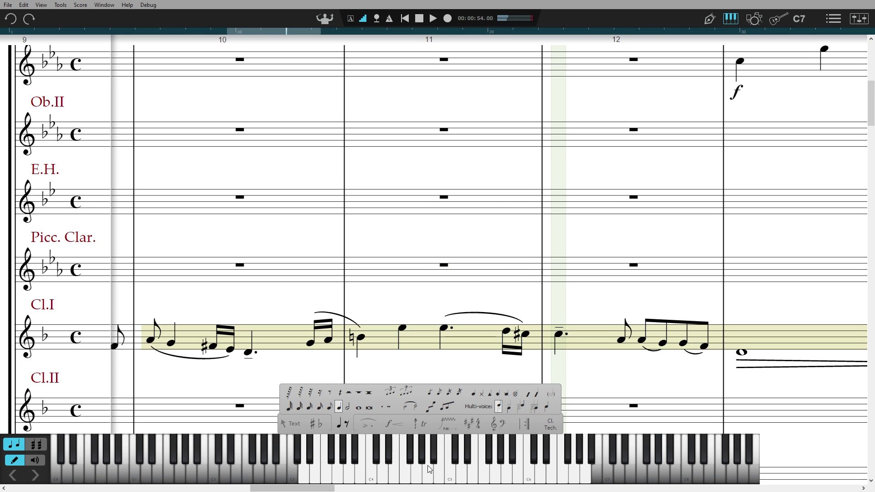
Re-pitch the first two Cl.I notes of measure 12 to B-natural and A, and leave step-time entry
click(430, 465)
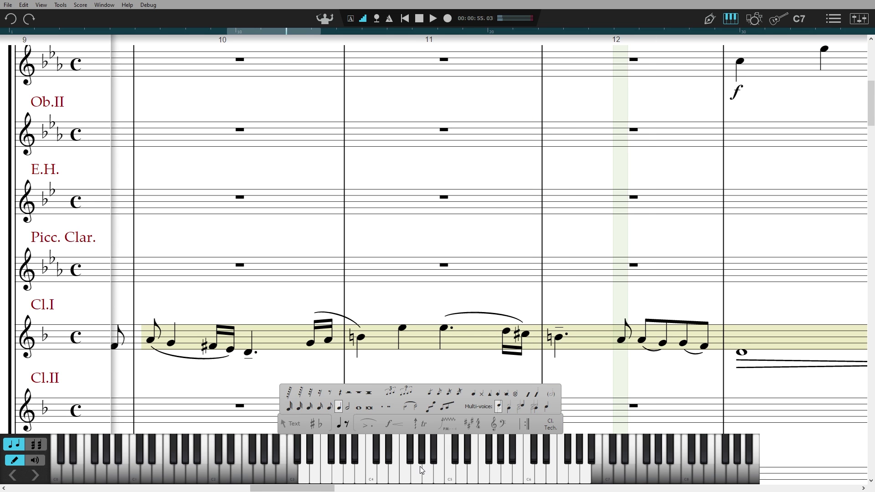
click(420, 466)
click(718, 269)
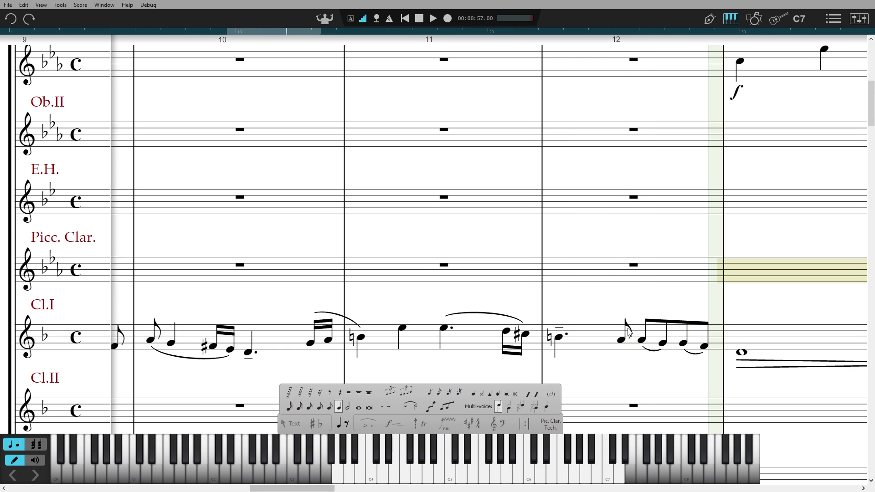
key(Escape)
Try changing the last five Cl.I notes of measure 12 to sixteenths and back to eighths, and undo the change
drag(607, 309, 713, 365)
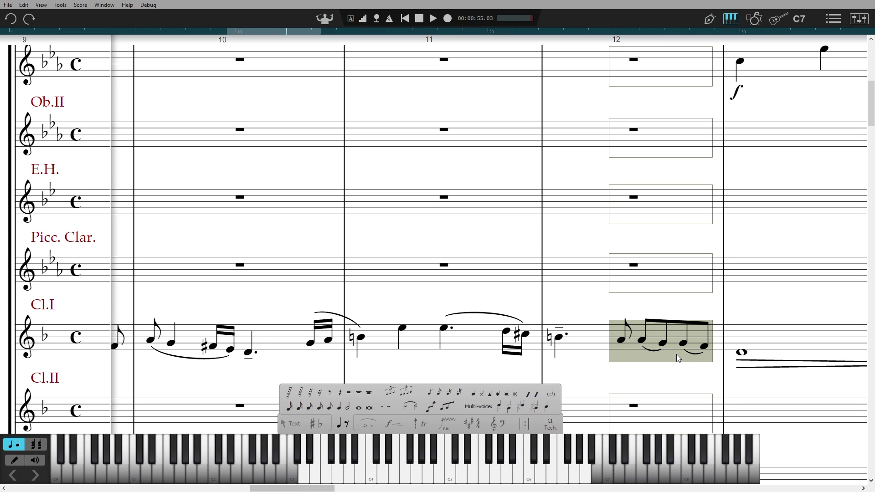
key(s)
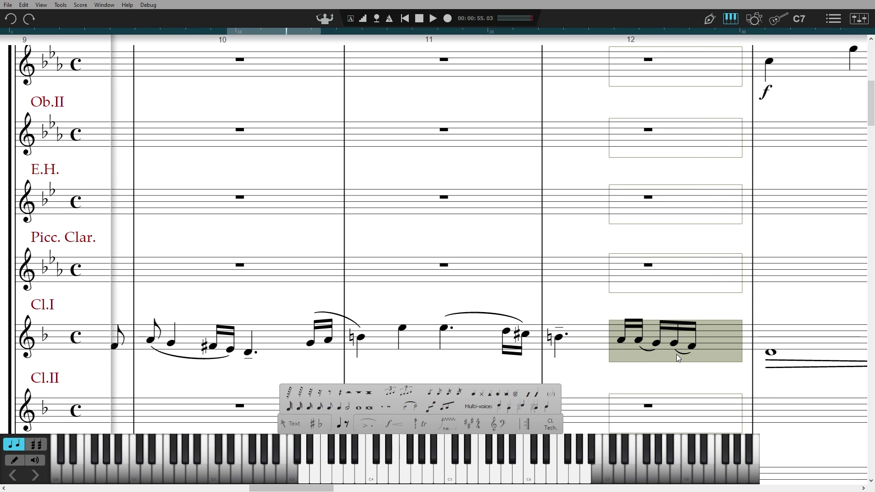
key(e)
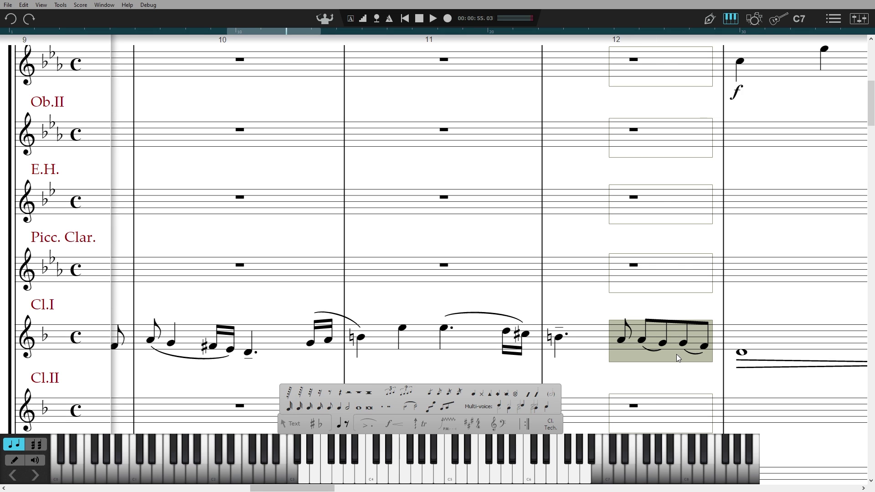
key(ctrl+z)
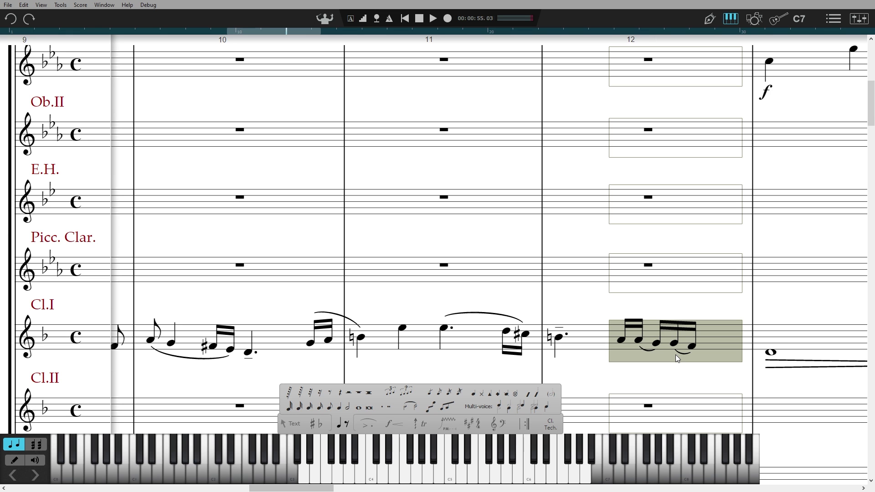
click(482, 363)
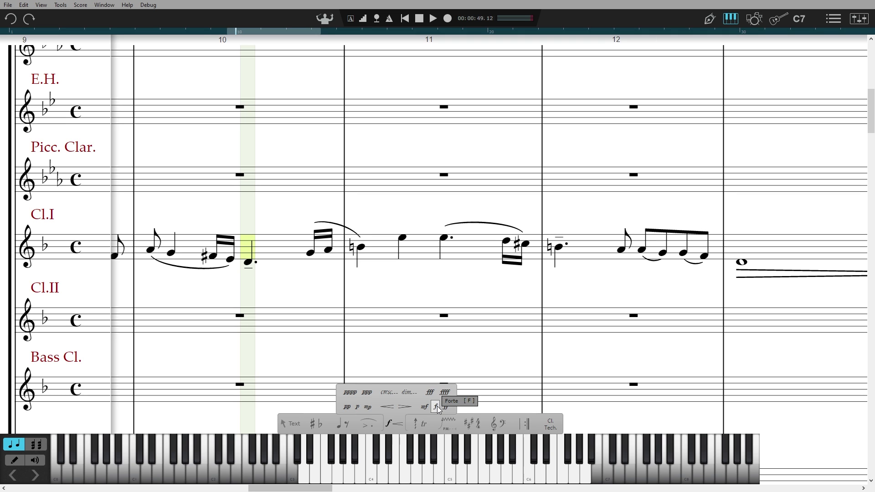
Load a forte dynamic for the Cl.I staff in measure 10 and cycle through the forte levels
click(437, 406)
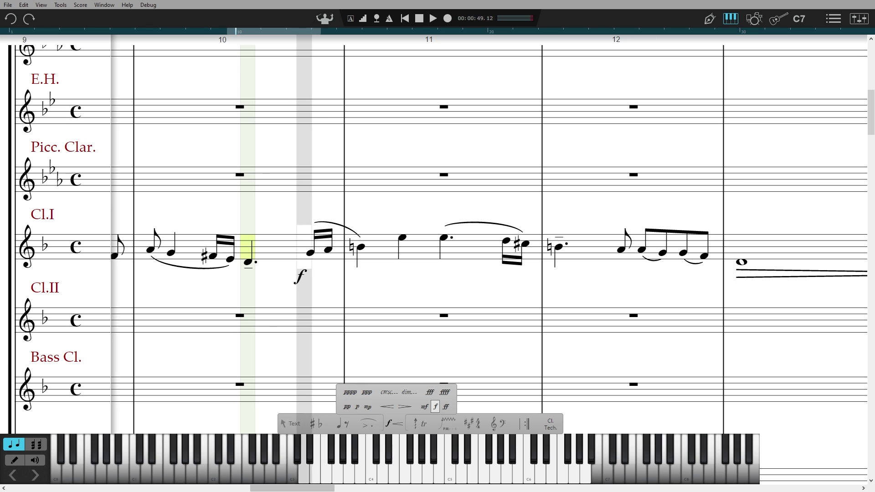
key(f)
key(f)
key(f)
key(f)
key(f)
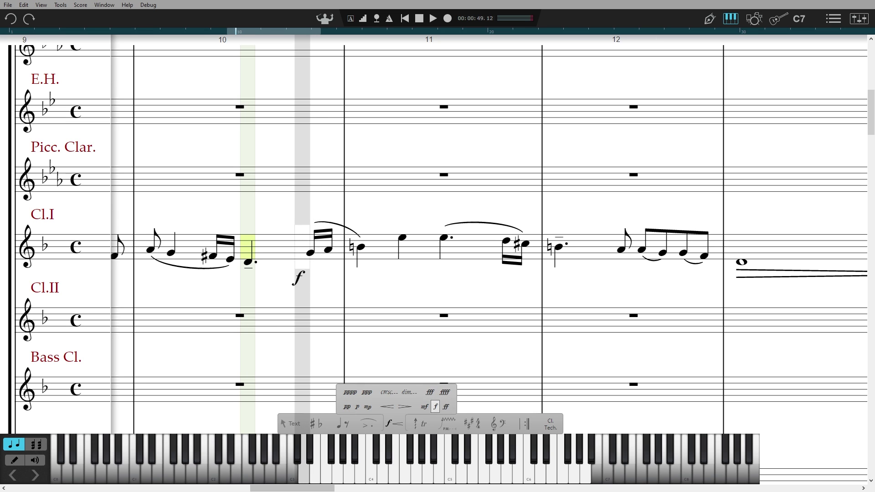
key(f)
key(f)
key(f)
Switch the loaded dynamic to mf and step through the piano levels to ppp and pppp
key(m)
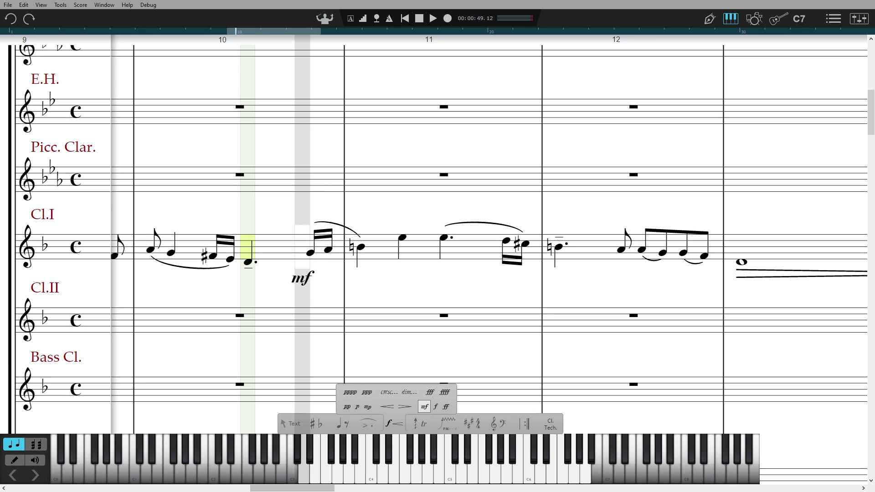
key(p)
key(p)
key(p)
key(p)
key(p)
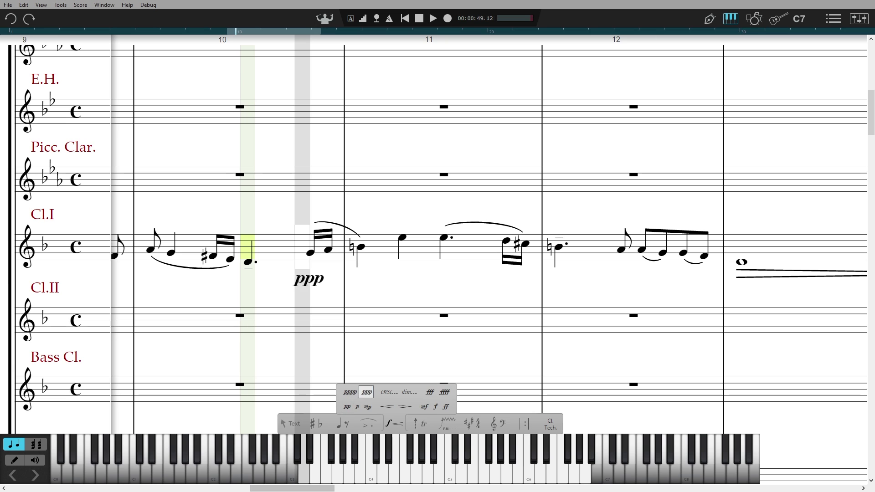
key(p)
key(p)
key(p)
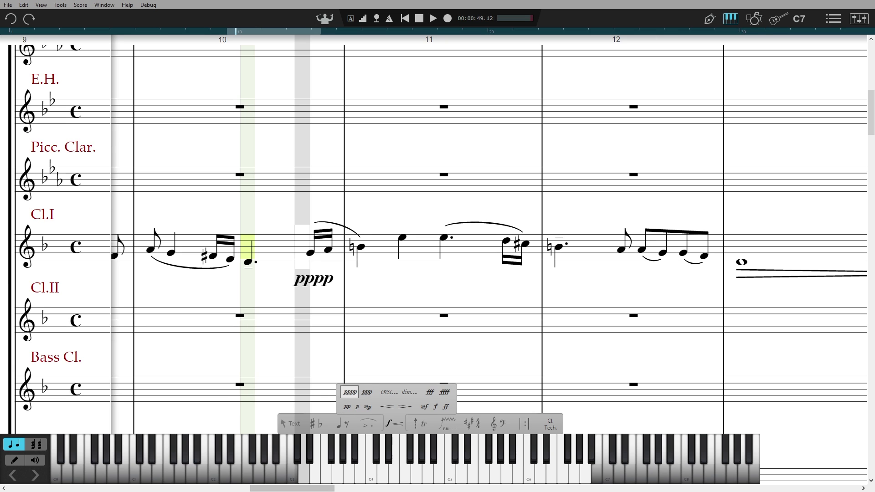
Place an f dynamic under the first of the two last sixteenths in Cl.I measure 10
key(f)
key(Return)
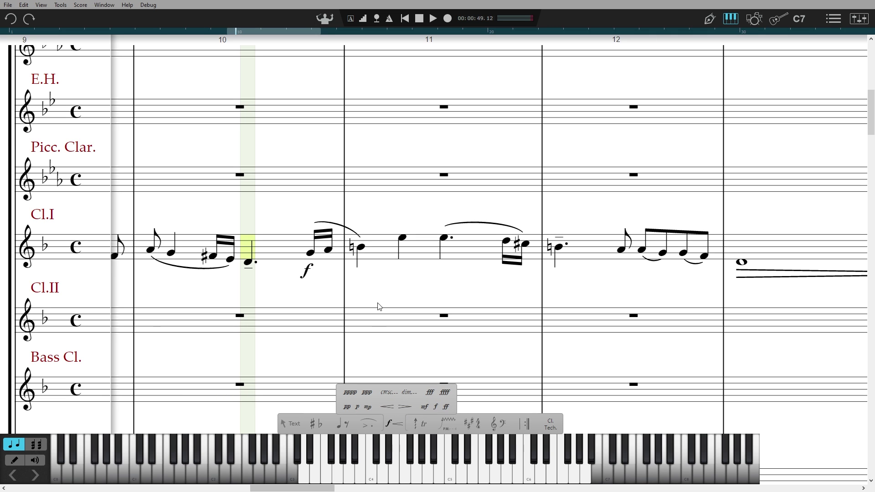
Draw a crescendo hairpin under Cl.I from the second note of measure 11 to the first note of measure 12
key(shift+comma)
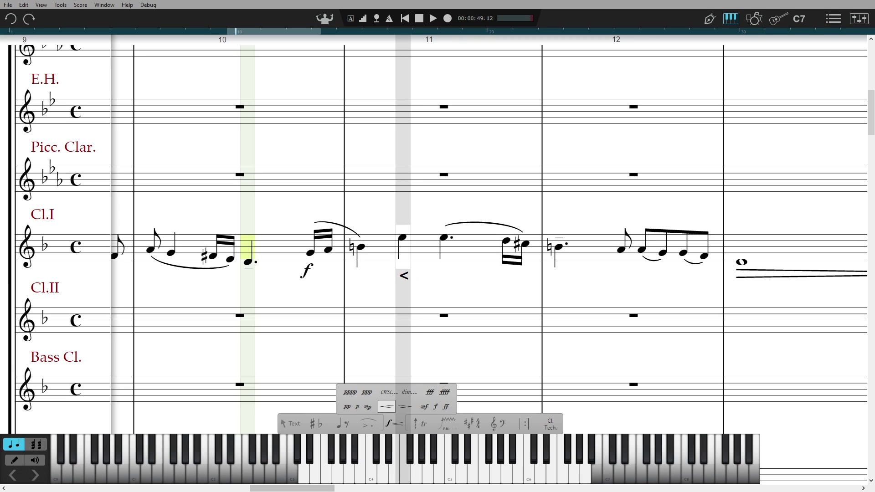
drag(403, 276, 555, 276)
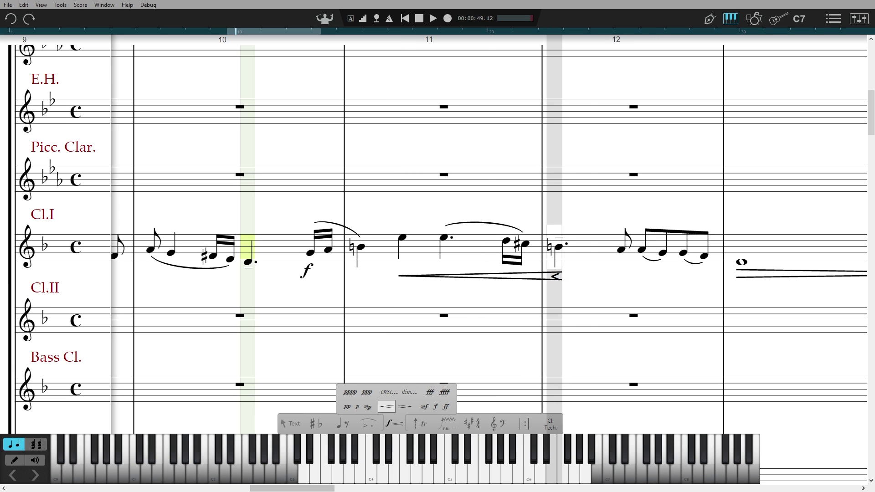
key(Escape)
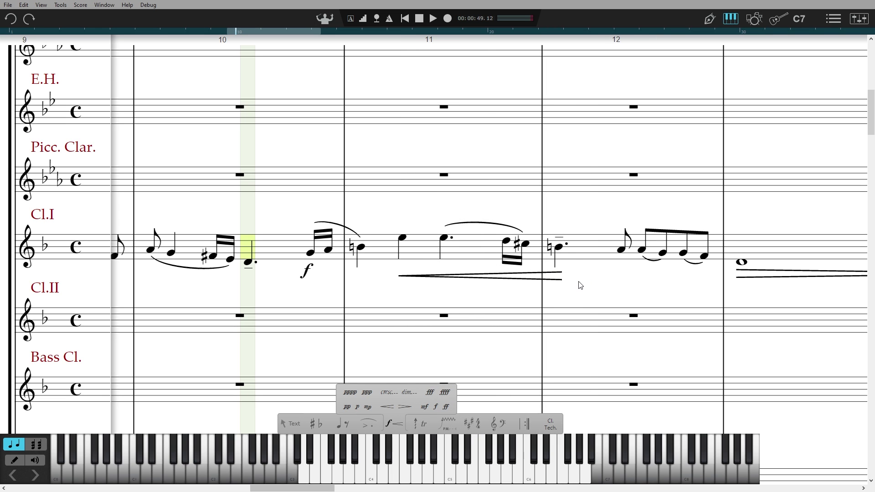
Place an ff dynamic under the first Cl.I note of measure 12 at the end of the crescendo
key(f)
key(f)
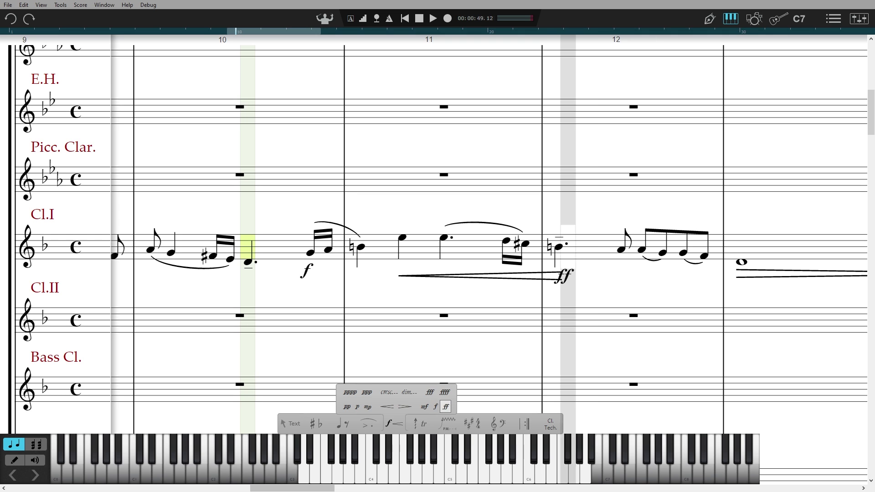
click(555, 273)
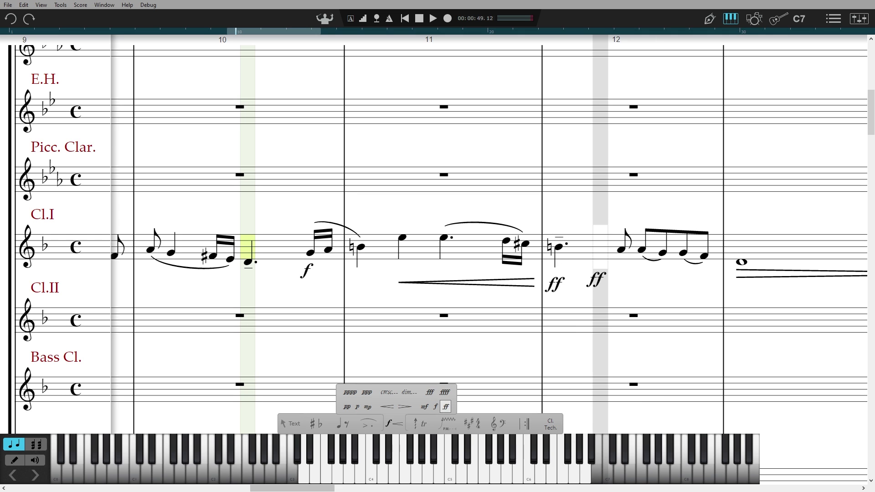
key(Escape)
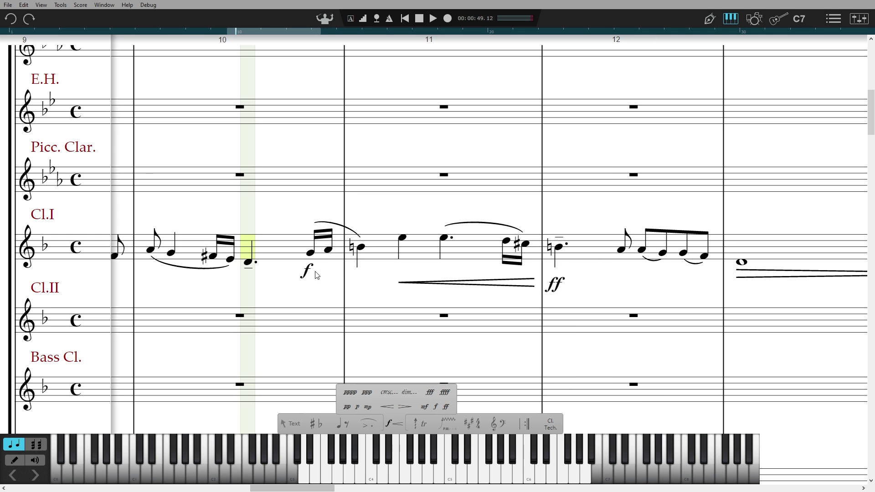
Lower the Cl.I f dynamic in measure 10 slightly and shorten the crescendo hairpin to start at the third note of measure 11
drag(311, 274, 310, 280)
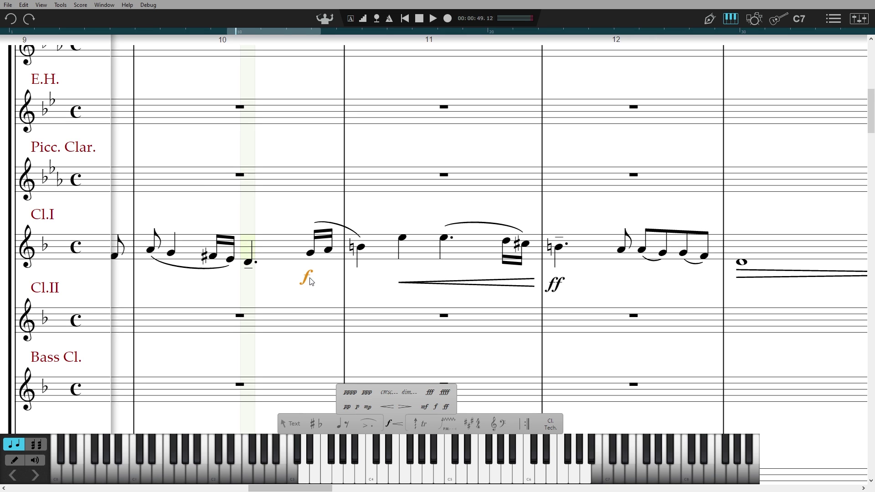
click(471, 285)
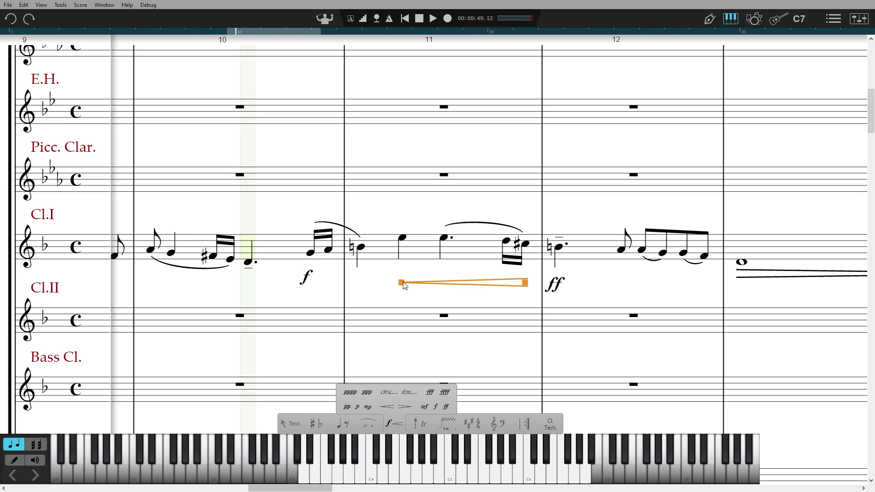
drag(404, 285, 471, 290)
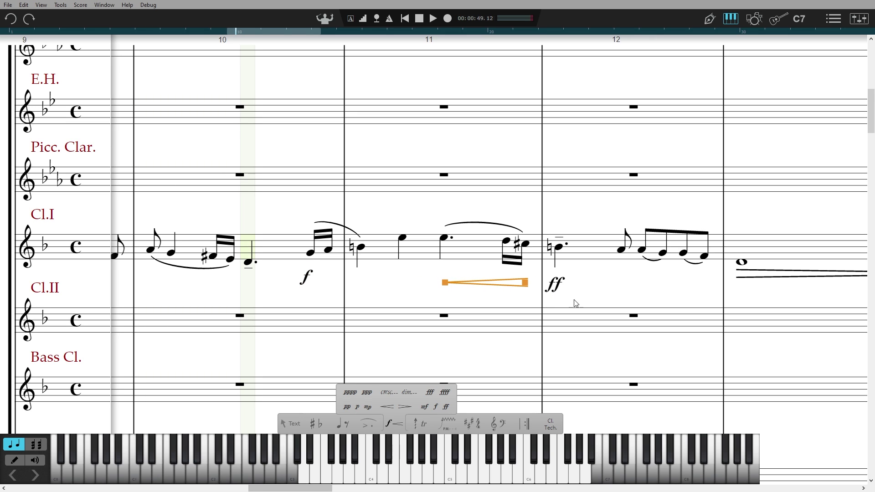
click(599, 296)
Nudge the Cl.I ff dynamic with its hairpin, and the f dynamic in measure 10, two increments upward toward the staff
click(560, 286)
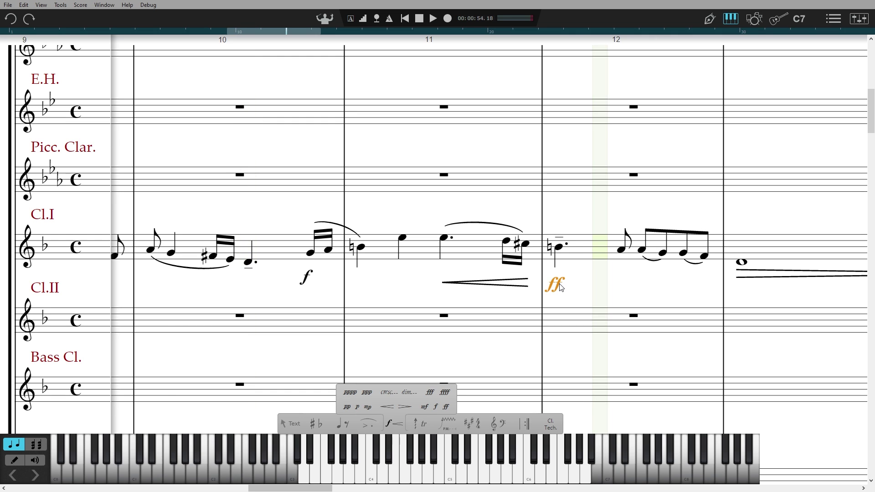
key(Up)
key(Up)
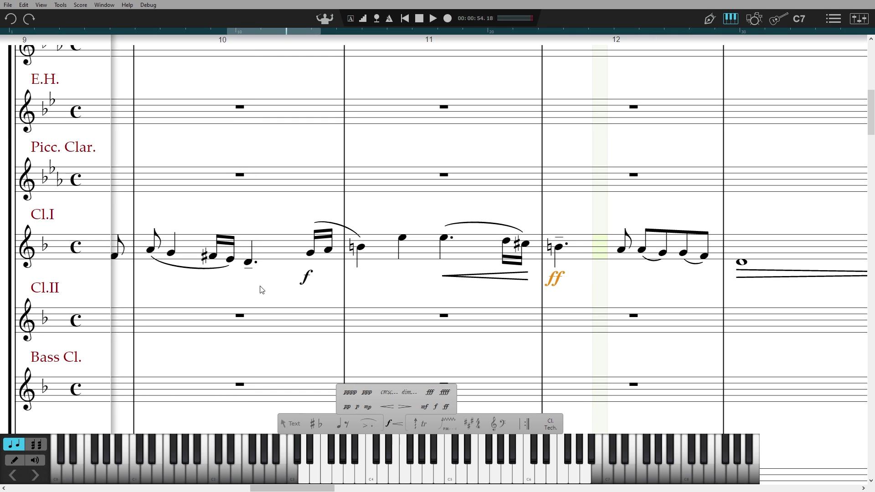
click(305, 284)
key(Up)
key(Up)
click(554, 307)
Add a staccato articulation to the second Cl.I note of measure 11
mouse_move(371, 429)
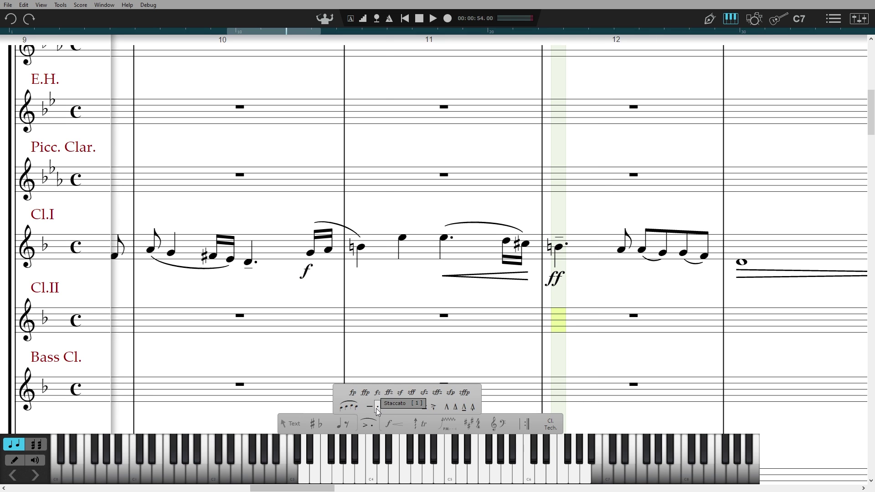
click(376, 408)
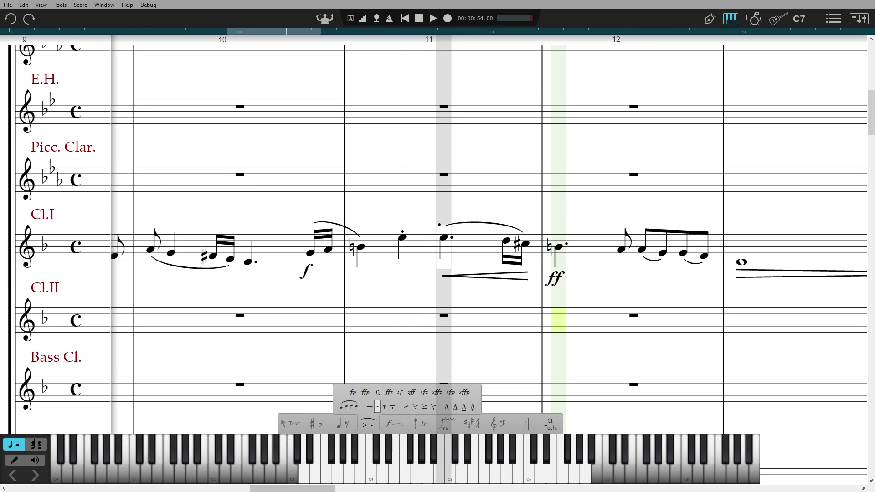
key(Escape)
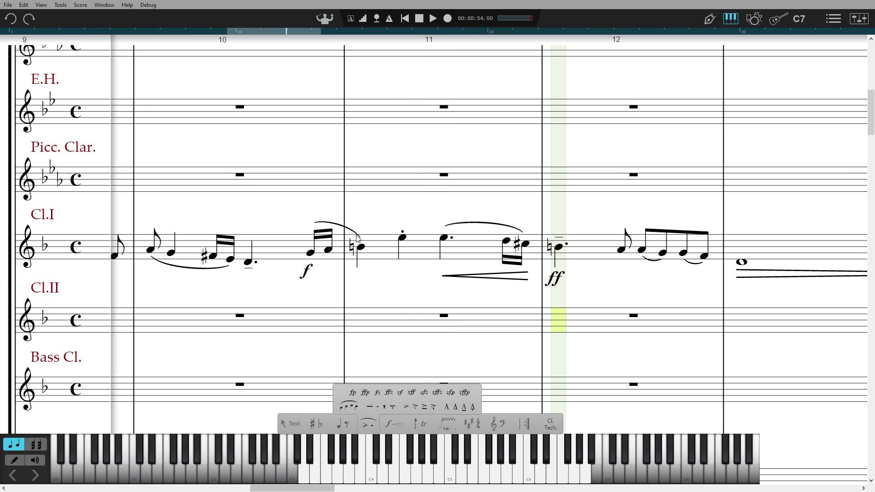
Delete the Cl.I slur leading into measure 11 and add staccato to the three notes it covered
click(357, 236)
key(Delete)
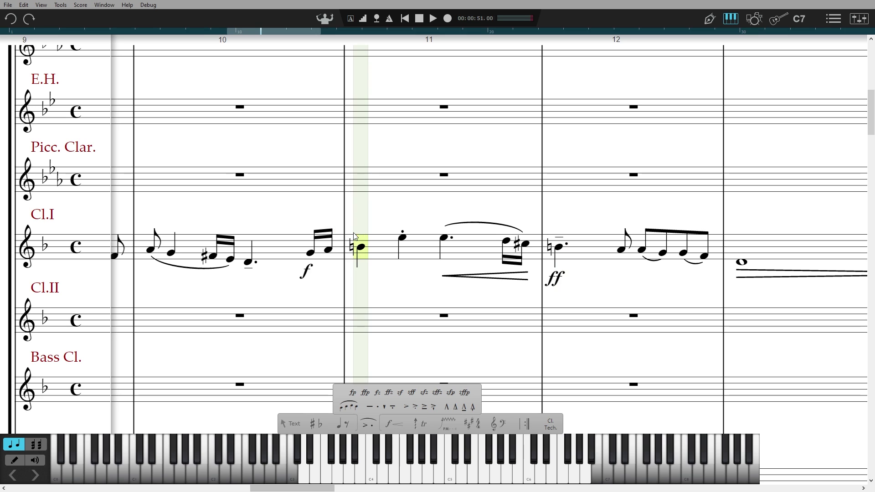
drag(304, 220, 370, 268)
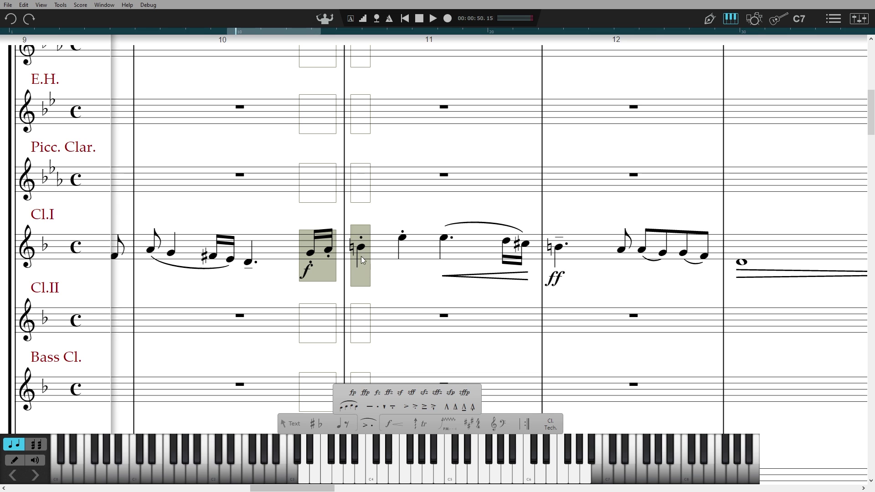
Change the articulation of the two last sixteenths in Cl.I measure 10 and the first note of measure 11 to Accent
right_click(361, 256)
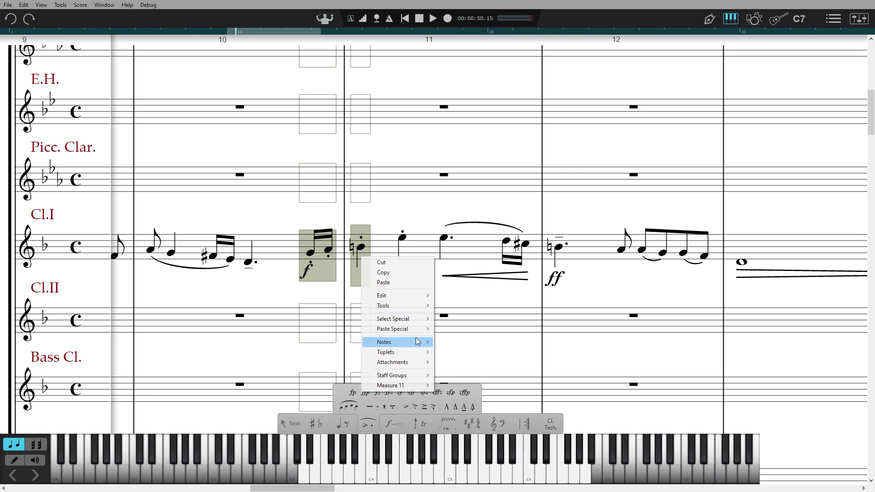
mouse_move(415, 339)
click(448, 343)
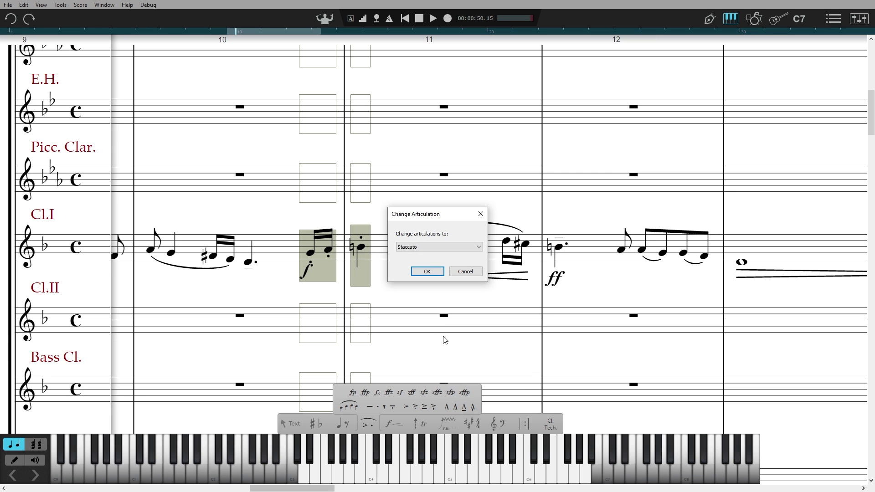
click(442, 248)
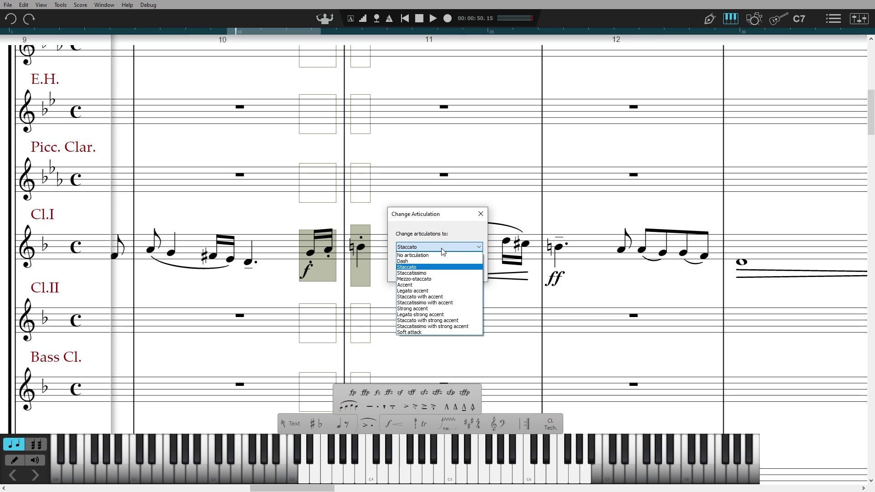
click(444, 285)
click(432, 269)
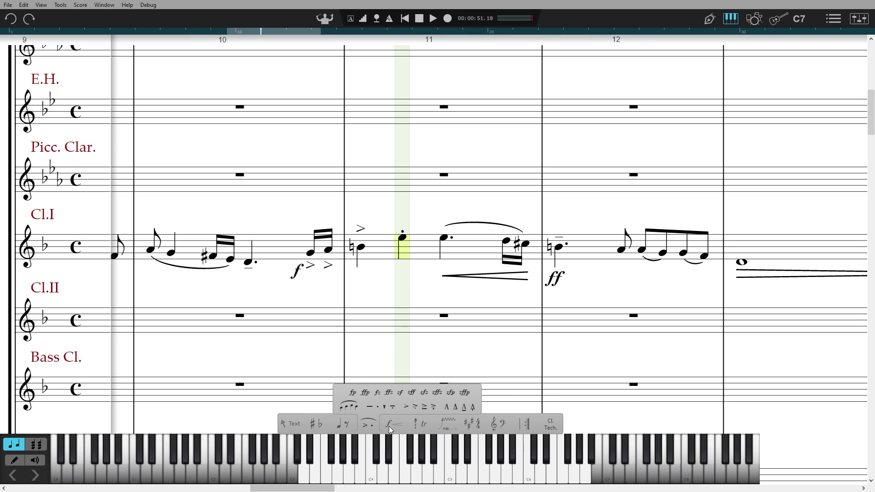
Examine the guitar markings and the playing techniques offered for the clarinet, horn and first violin staves
mouse_move(422, 426)
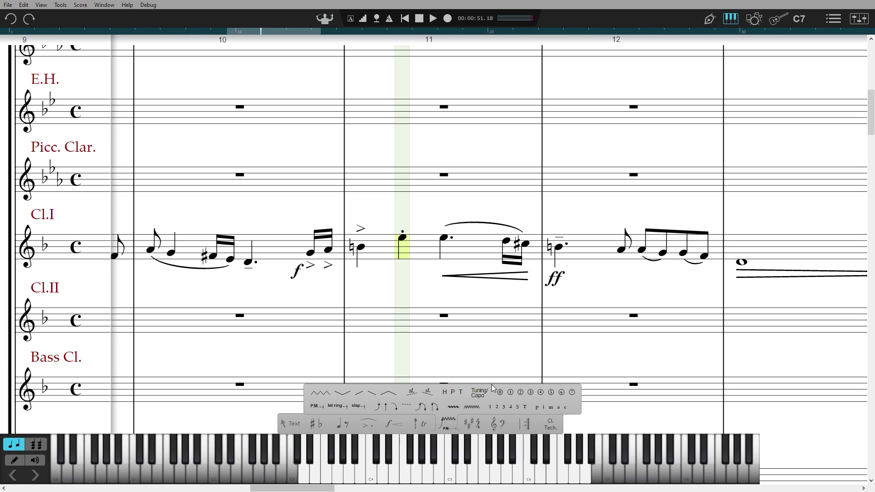
mouse_move(552, 428)
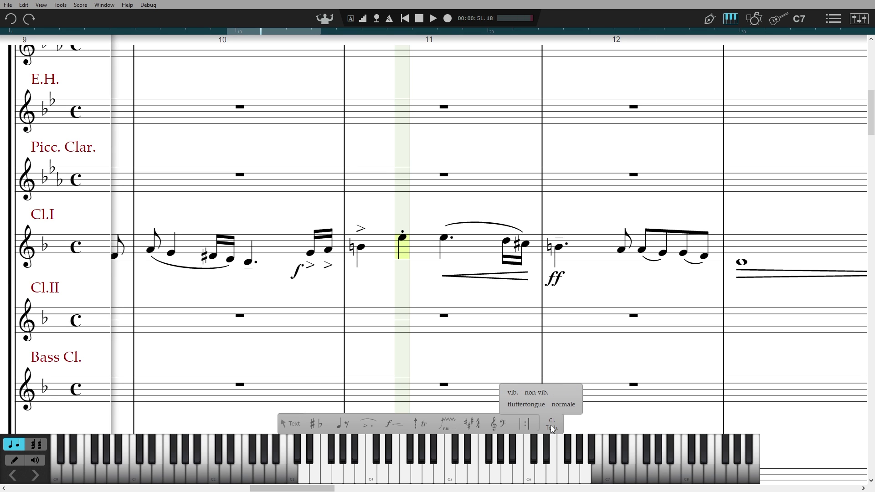
scroll(373, 239, down, 8)
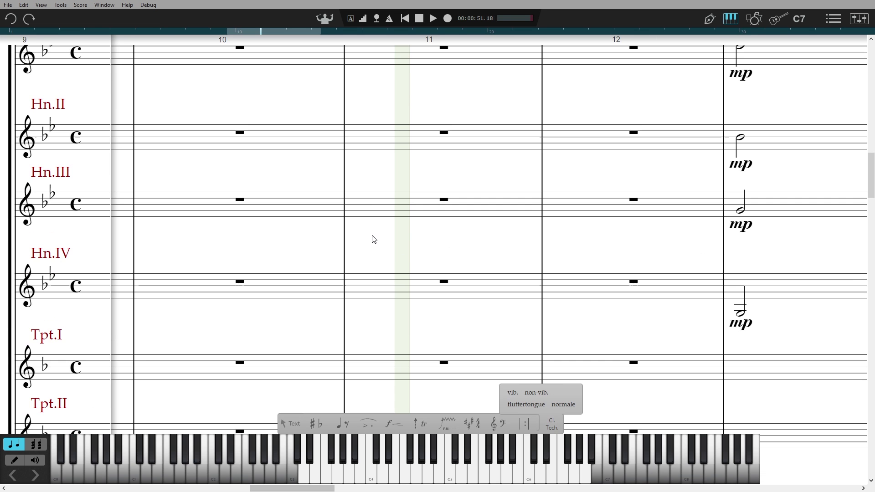
click(370, 141)
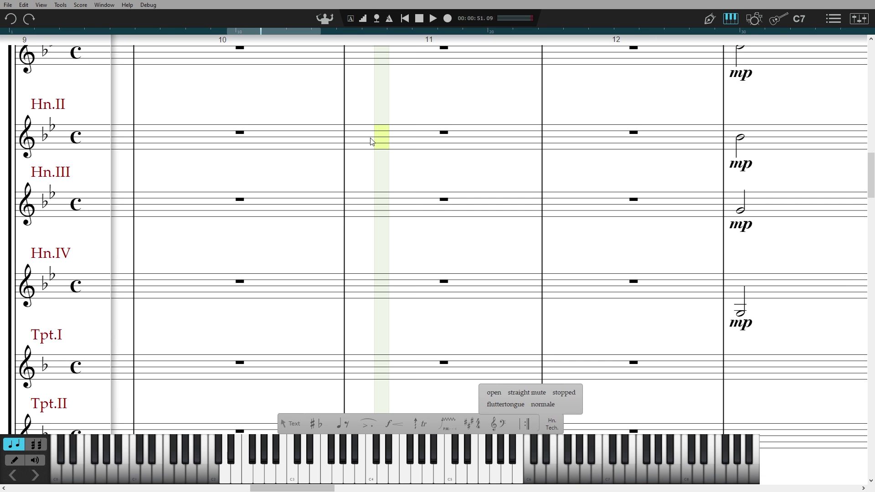
scroll(377, 246, down, 15)
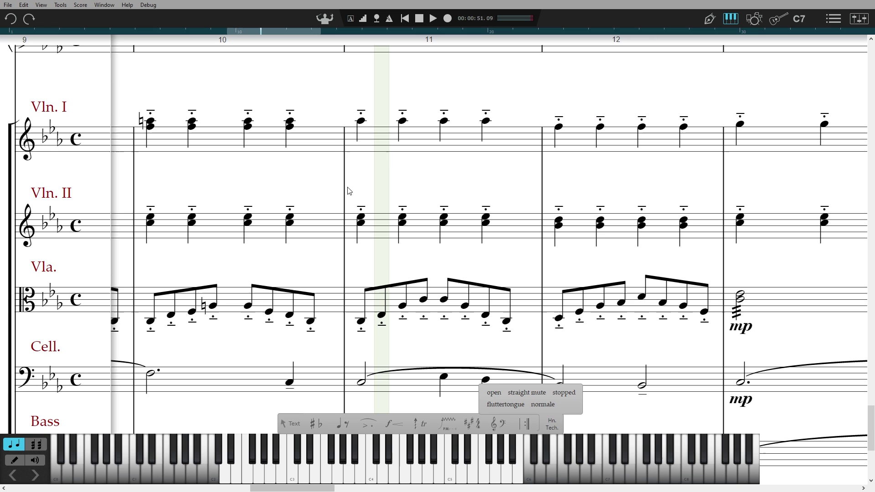
click(357, 145)
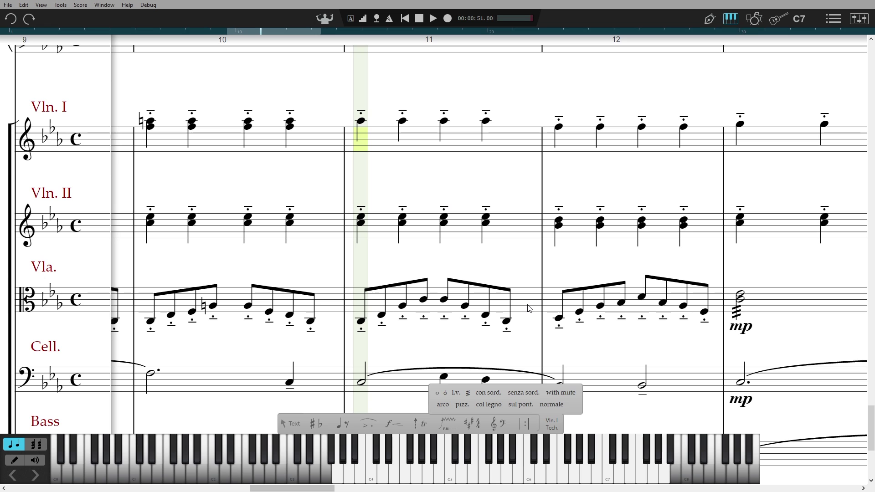
key(Right)
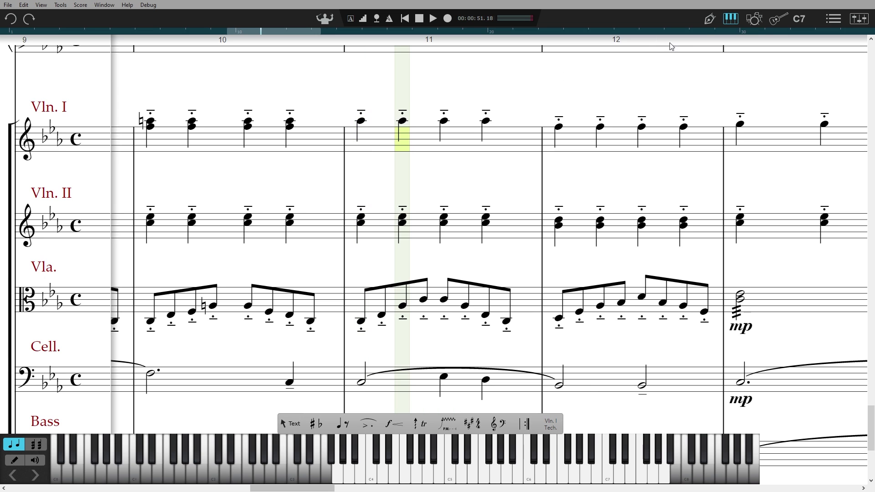
Hide the on-screen piano keyboard and place a pizz. marking above the first Vln. I note of measure 11
click(731, 18)
scroll(384, 181, up, 2)
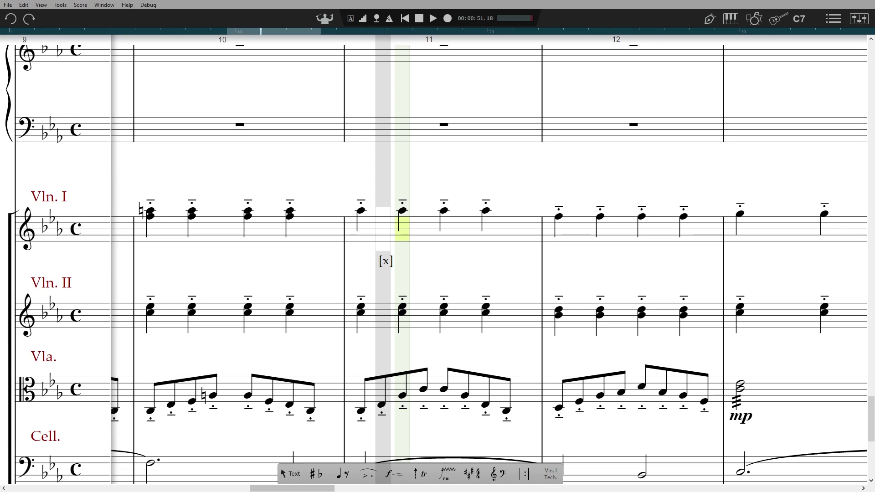
key(p)
key(p)
key(p)
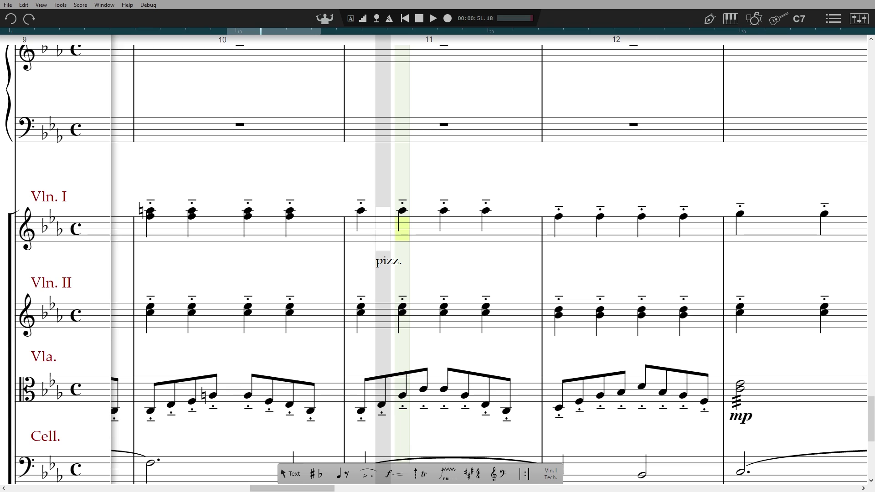
click(361, 204)
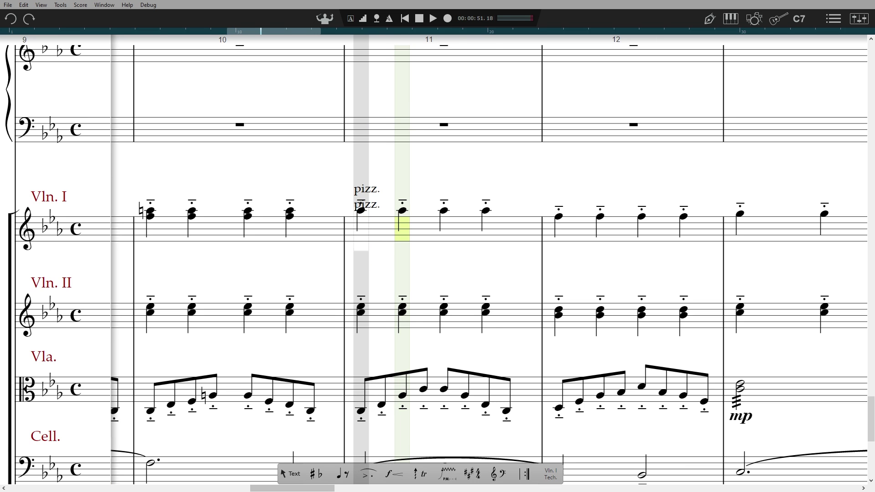
key(Right)
key(Right)
key(Right)
key(Right)
key(Escape)
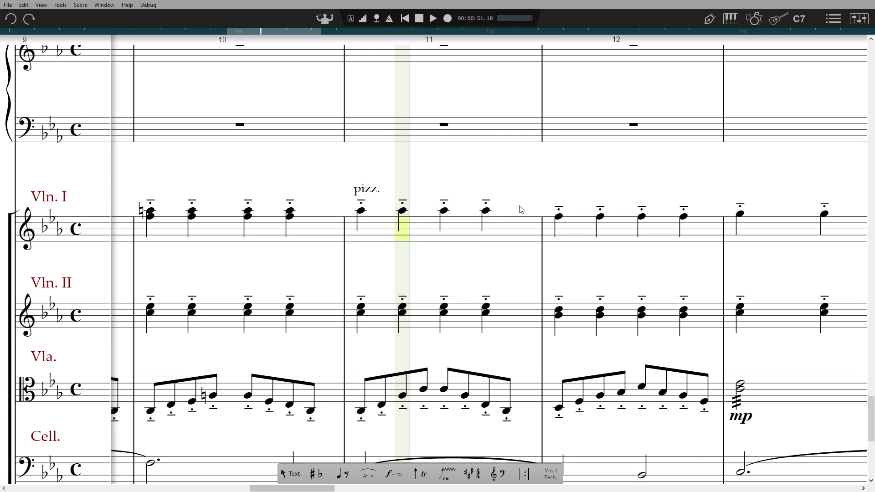
Place an arco marking above the first Vln. I note of measure 12
key(t)
scroll(520, 207, down, 3)
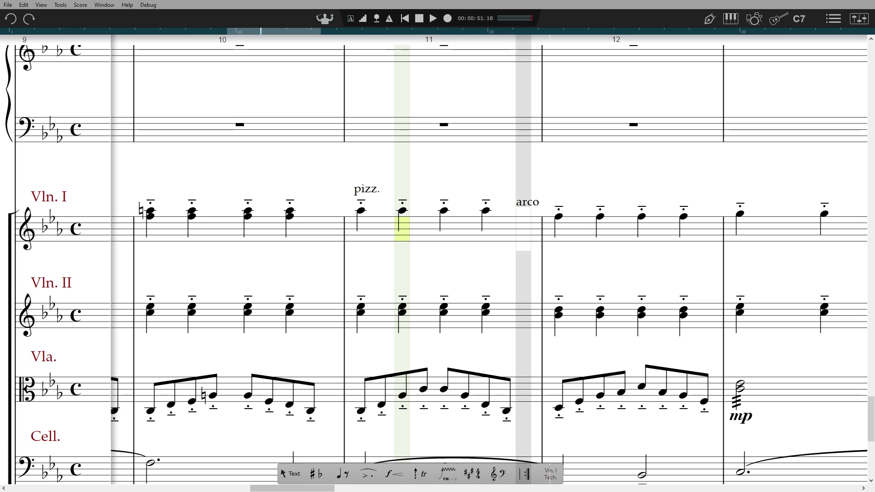
key(Right)
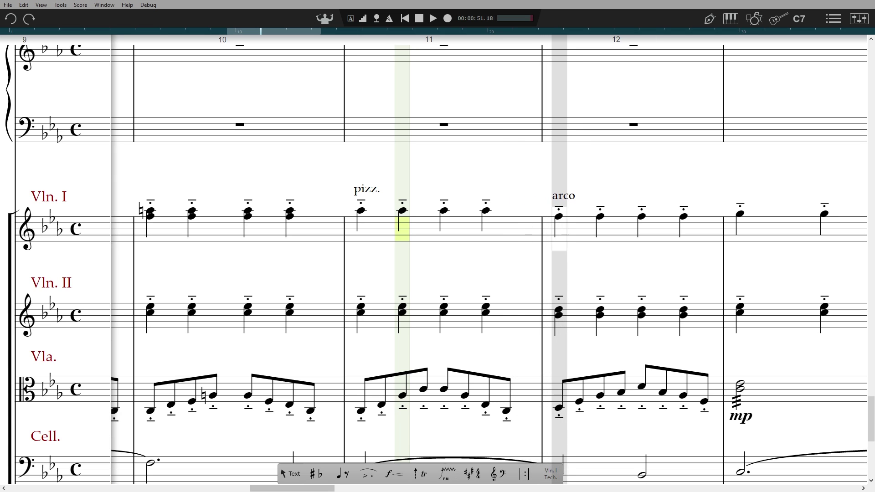
key(Right)
key(Right)
key(Right)
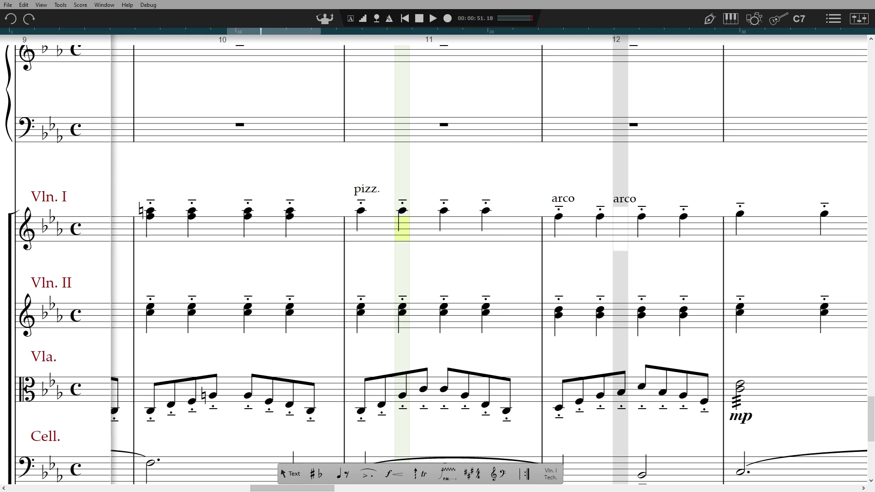
Place a sul pont. marking above the first Vln. I note of the measure following measure 12
key(Right)
scroll(620, 228, down, 4)
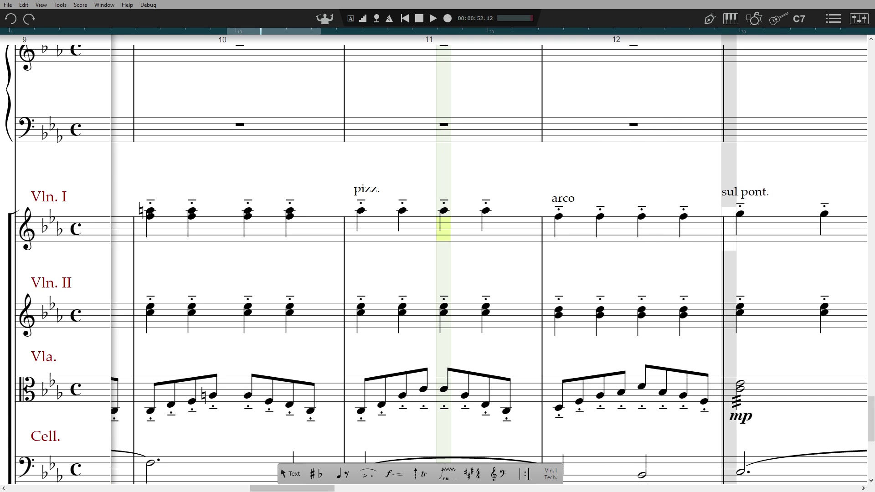
click(743, 227)
key(space)
key(Escape)
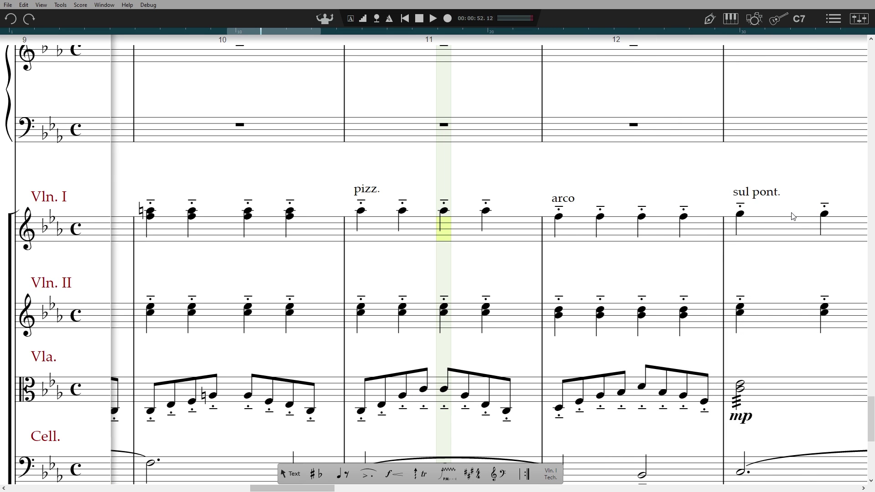